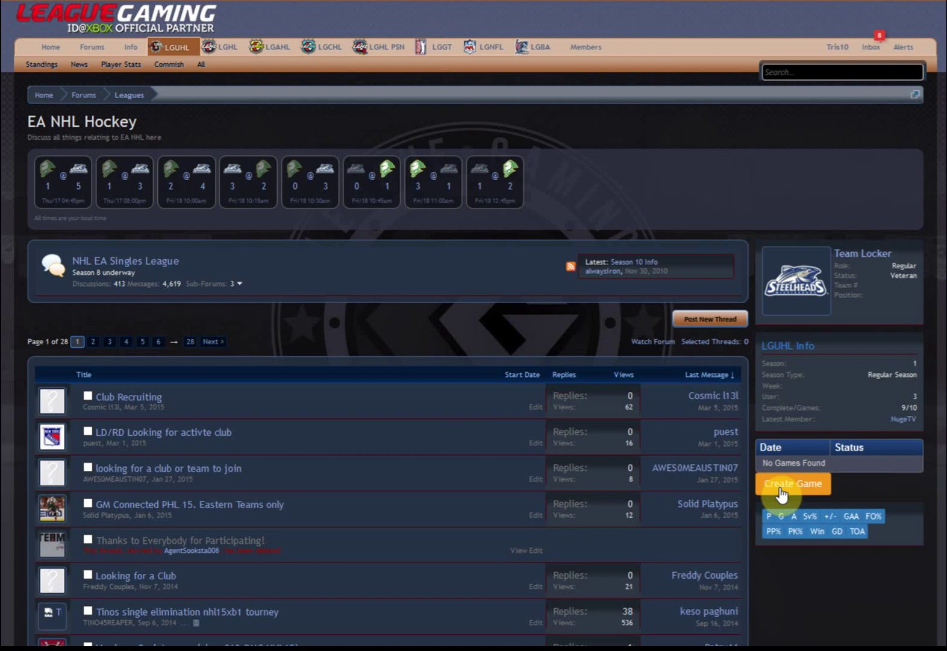
- Try to create an open challenge game for December 18 at 12:45 PM
{"action": "left_click", "coordinate": [450, 312]}
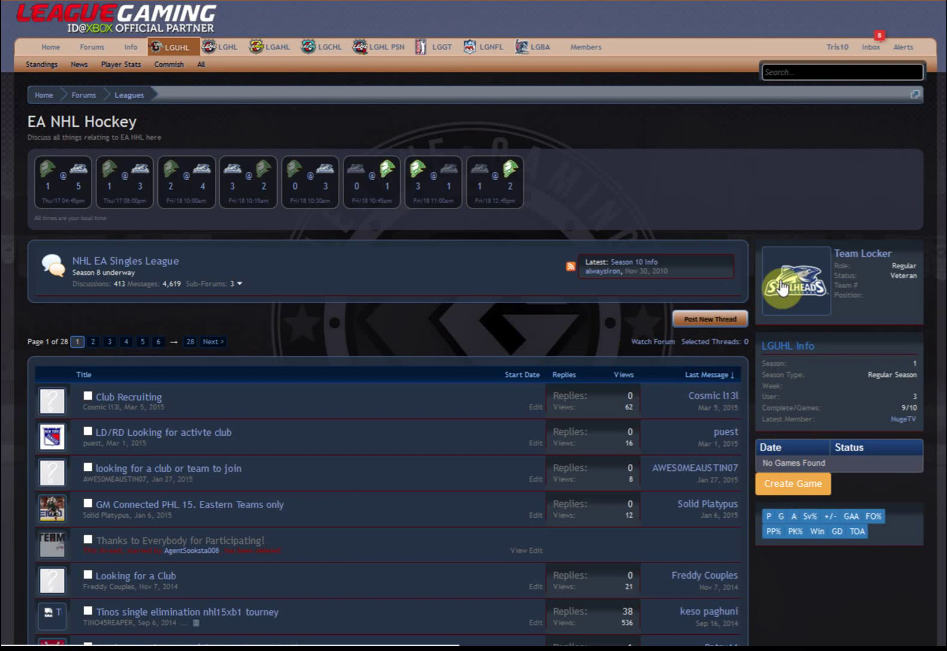
{"action": "left_click", "coordinate": [878, 260]}
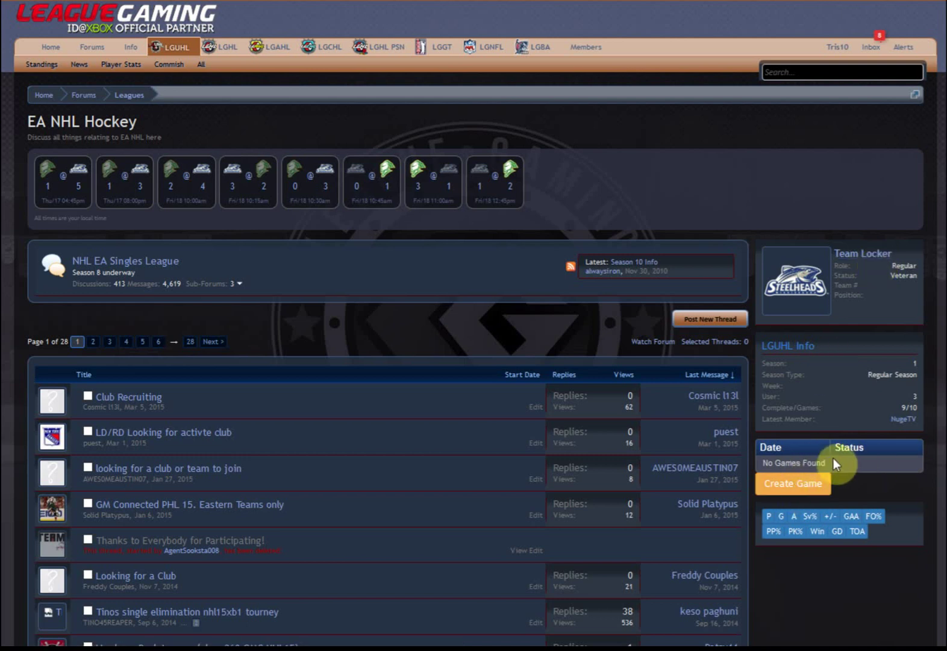
{"action": "left_click", "coordinate": [803, 481]}
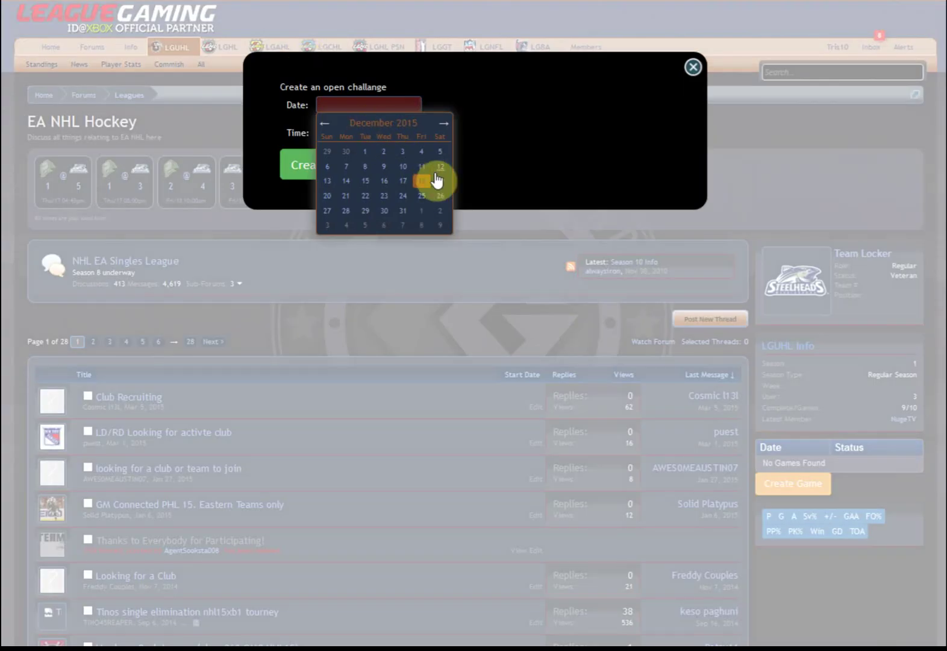
{"action": "left_click", "coordinate": [436, 180]}
{"action": "left_click", "coordinate": [328, 128]}
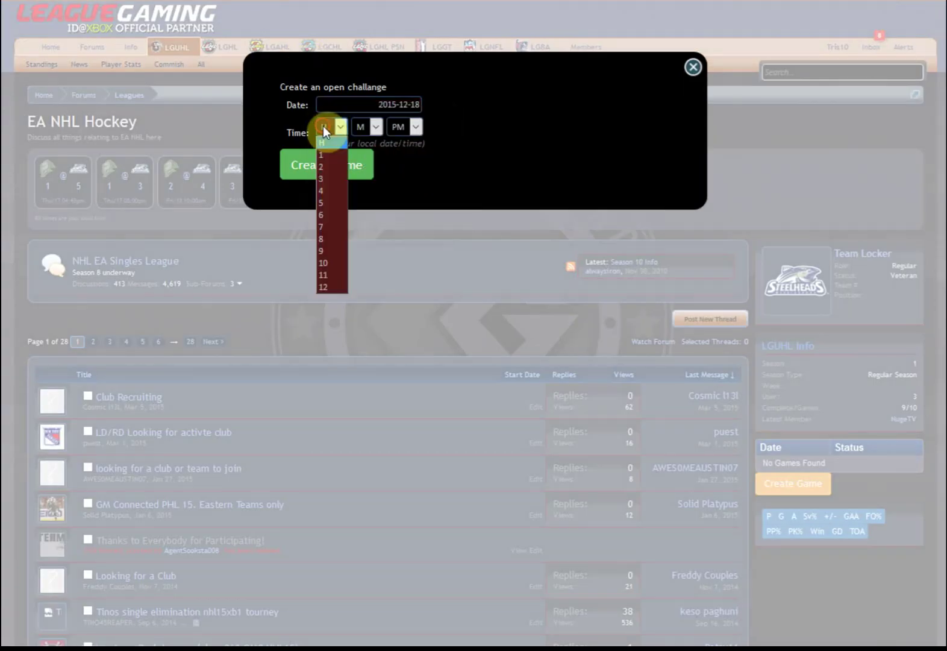
{"action": "left_click", "coordinate": [337, 287]}
{"action": "left_click", "coordinate": [367, 127]}
{"action": "left_click", "coordinate": [356, 191]}
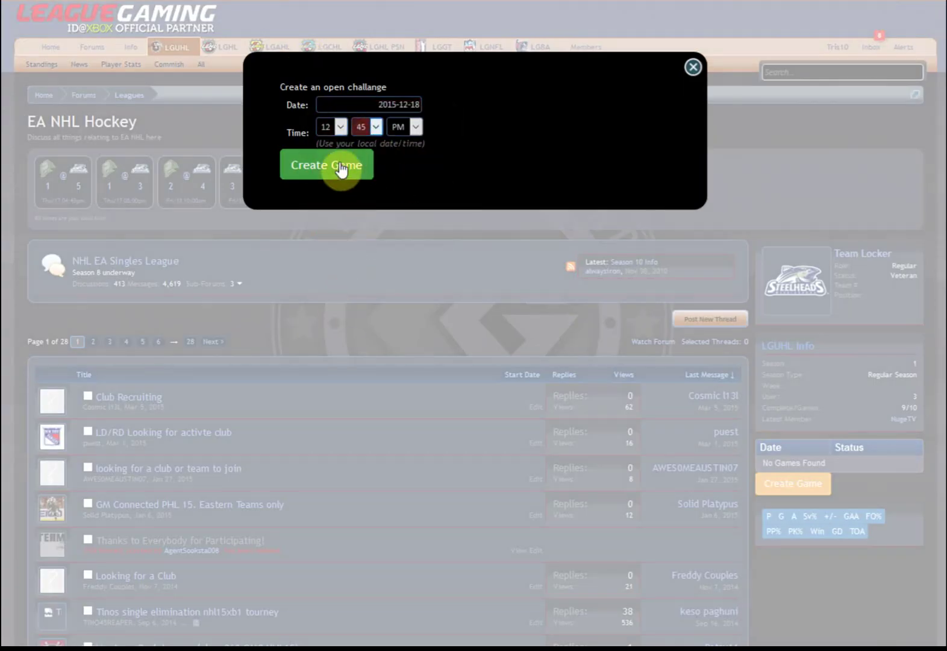
{"action": "left_click", "coordinate": [341, 169]}
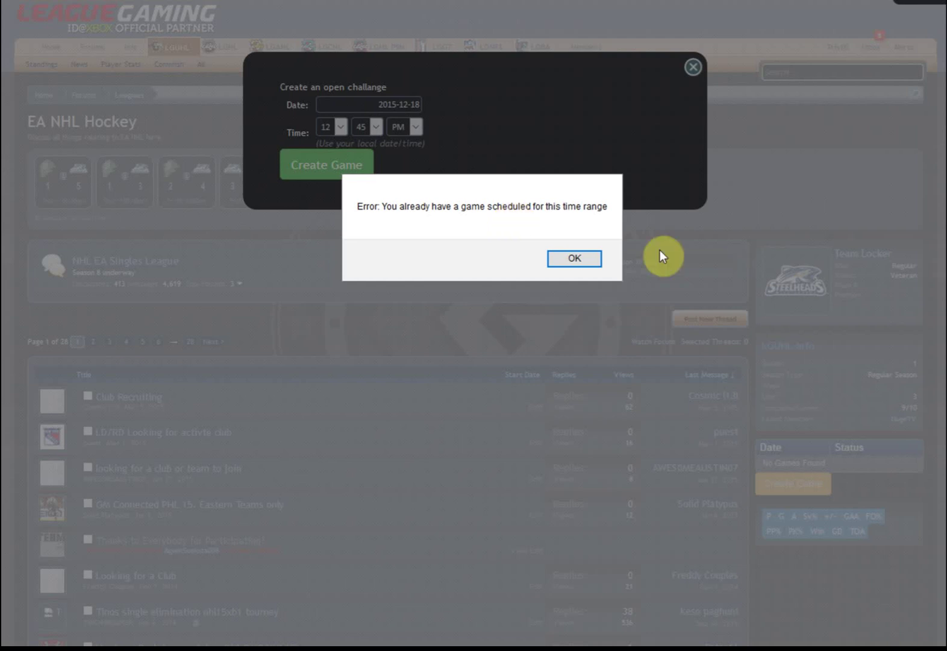
- After the scheduling conflict error, reschedule the challenge to 1:00 PM and create it
{"action": "left_click", "coordinate": [575, 258]}
{"action": "left_click", "coordinate": [328, 130]}
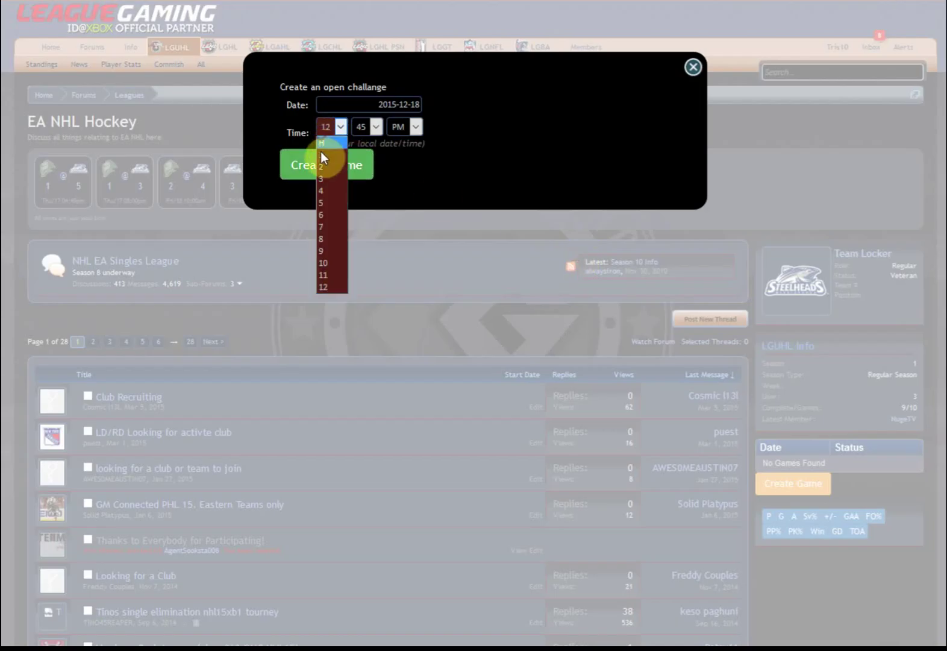
{"action": "left_click", "coordinate": [367, 126]}
{"action": "left_click", "coordinate": [345, 179]}
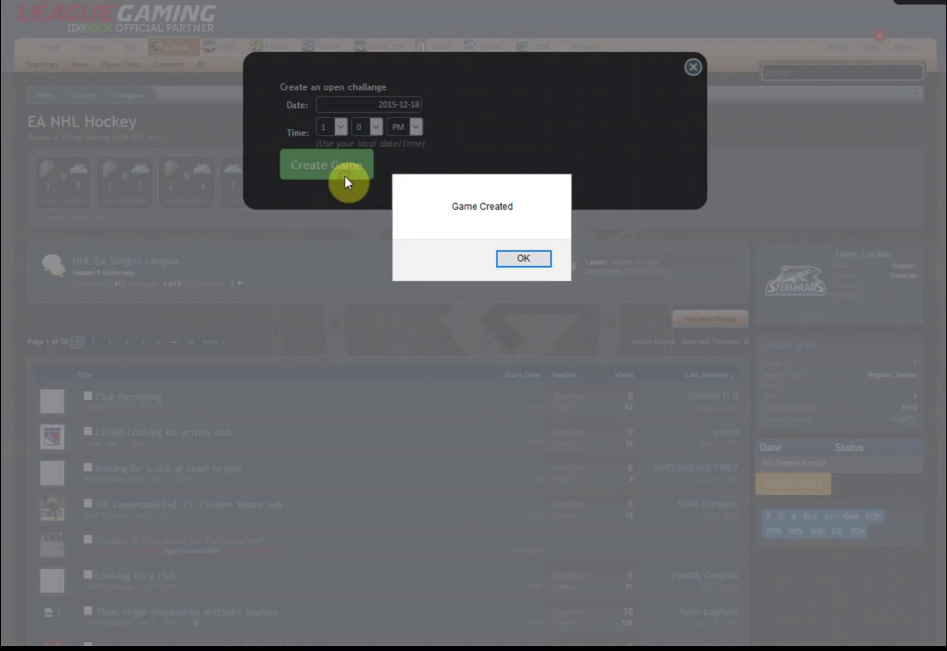
{"action": "left_click", "coordinate": [522, 259]}
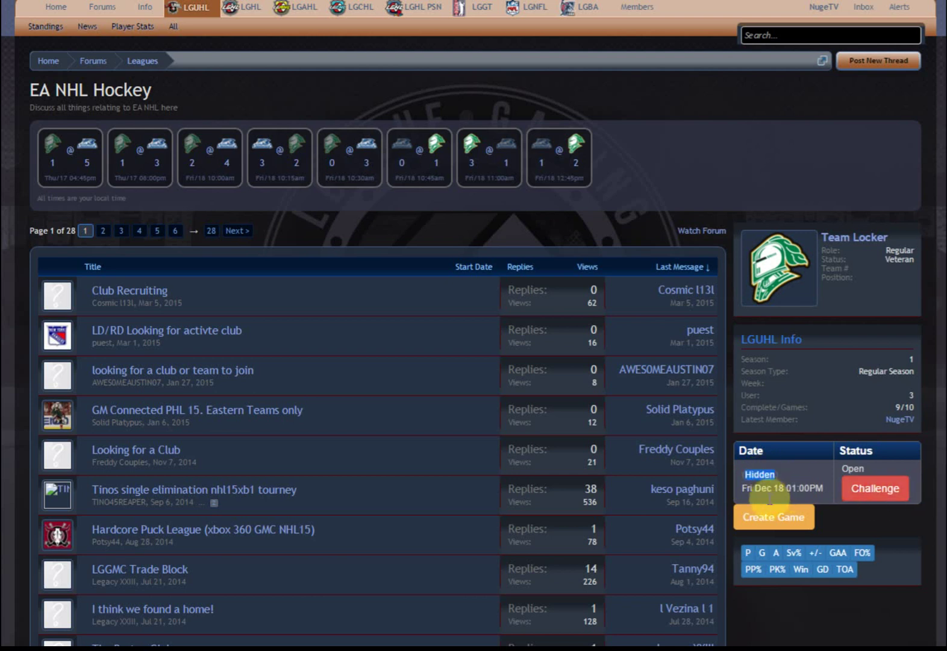
- As the opponent, accept and confirm the Fri Dec 18 01:00 PM open challenge
{"action": "left_click_drag", "start_coordinate": [774, 487], "coordinate": [807, 486]}
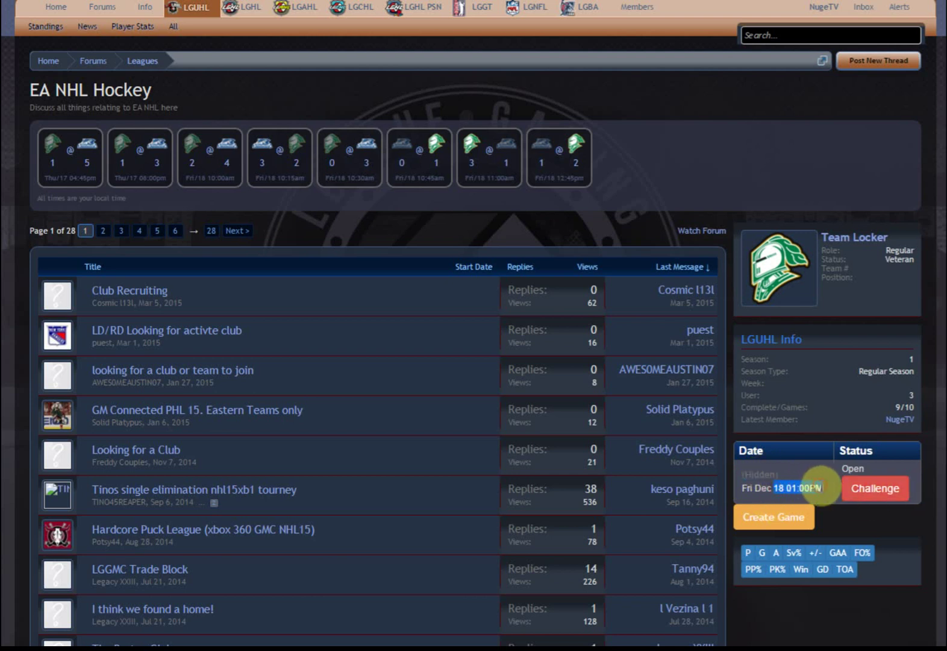
{"action": "left_click", "coordinate": [818, 486]}
{"action": "left_click", "coordinate": [878, 489]}
{"action": "left_click", "coordinate": [533, 37]}
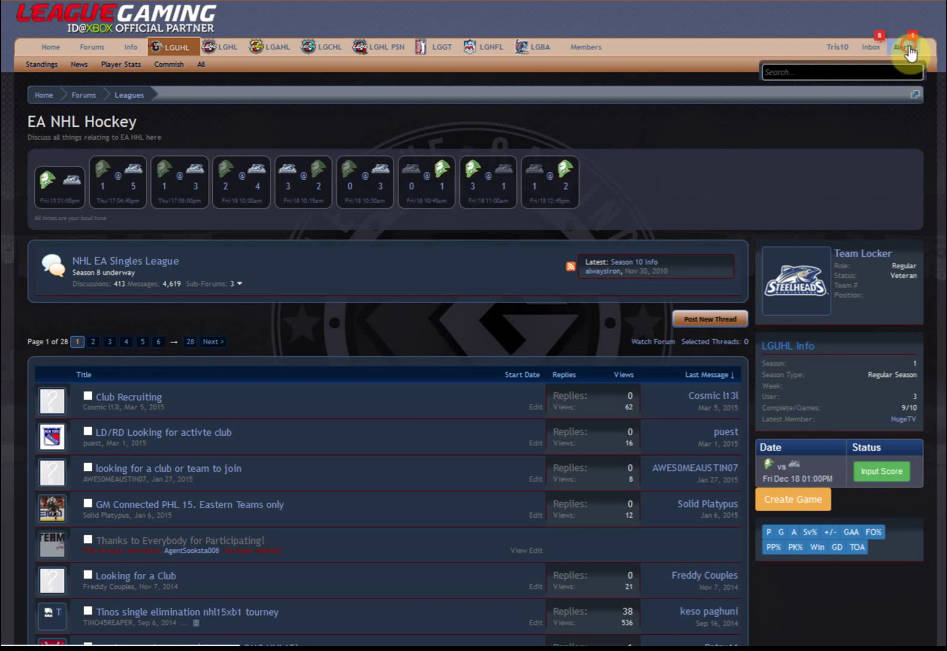
- Read NugeTV's challenge-acceptance alert, close the alerts, and open the Dec 18 1:00 PM game
{"action": "left_click", "coordinate": [909, 51]}
{"action": "left_click", "coordinate": [798, 107]}
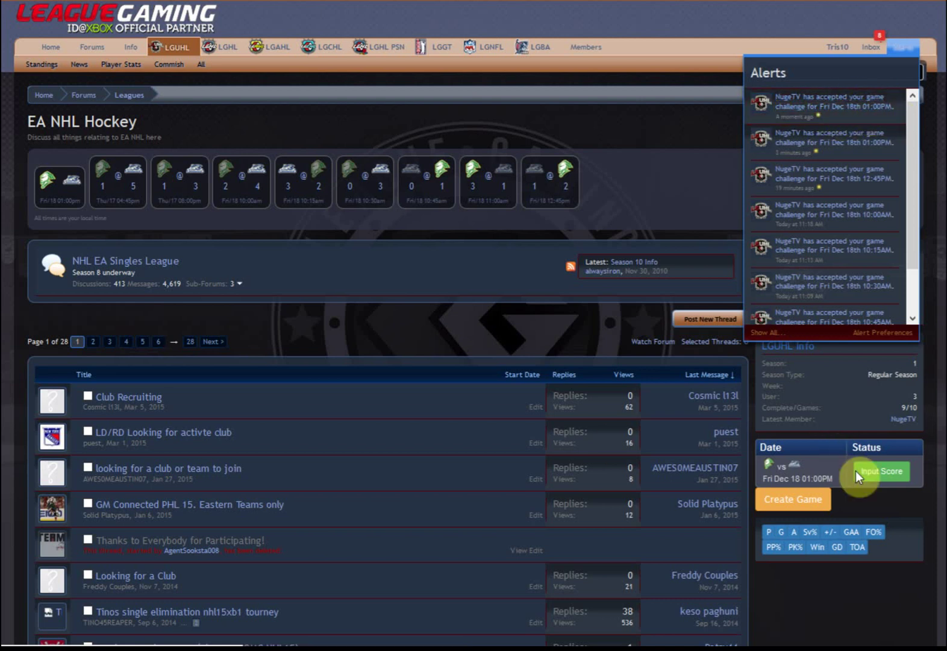
{"action": "left_click", "coordinate": [890, 482]}
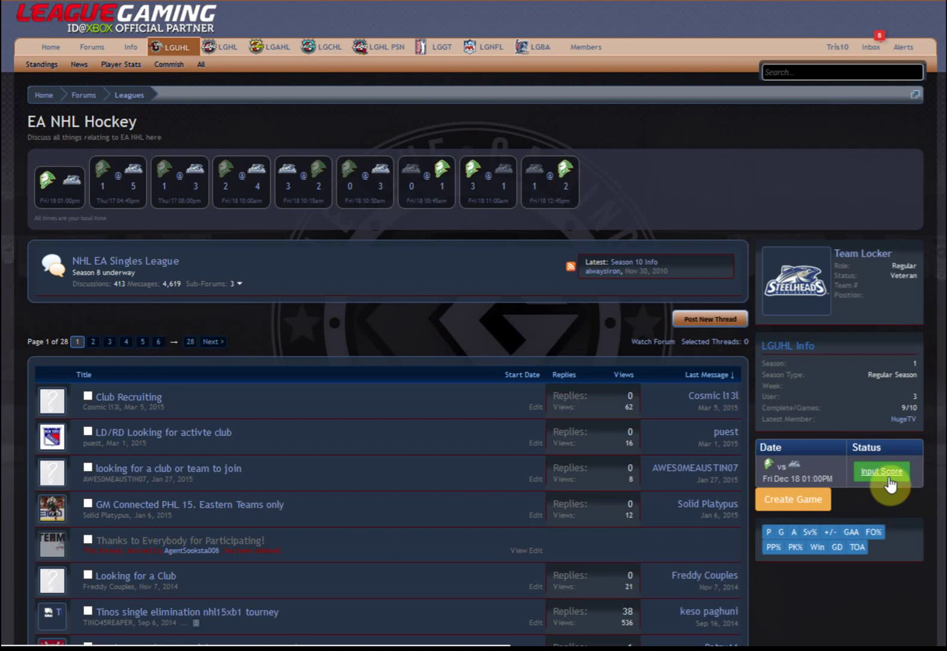
{"action": "left_click", "coordinate": [64, 198]}
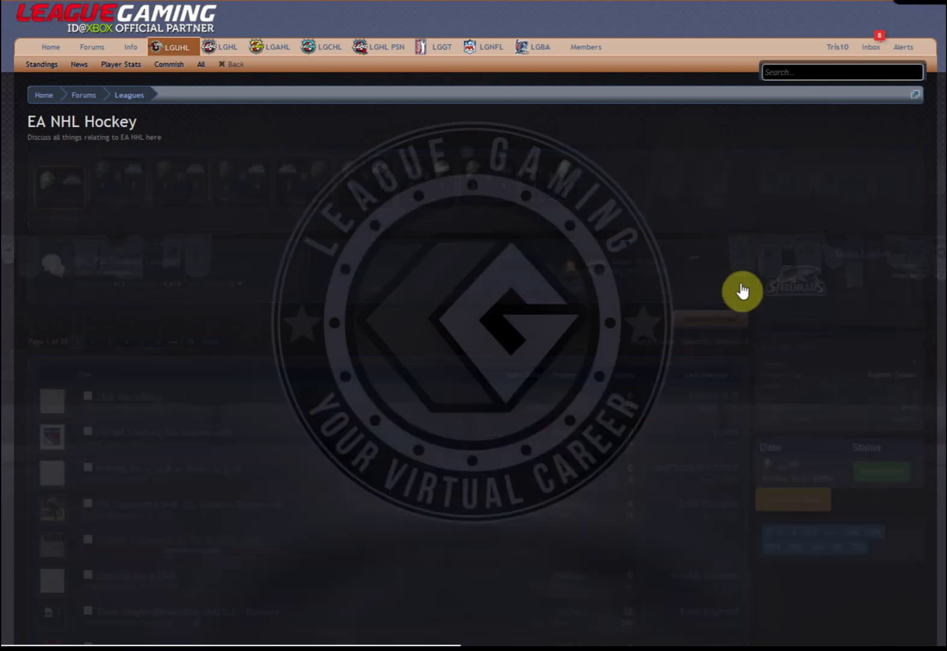
{"action": "scroll", "coordinate": [729, 242], "scroll_direction": "down", "scroll_amount": 2}
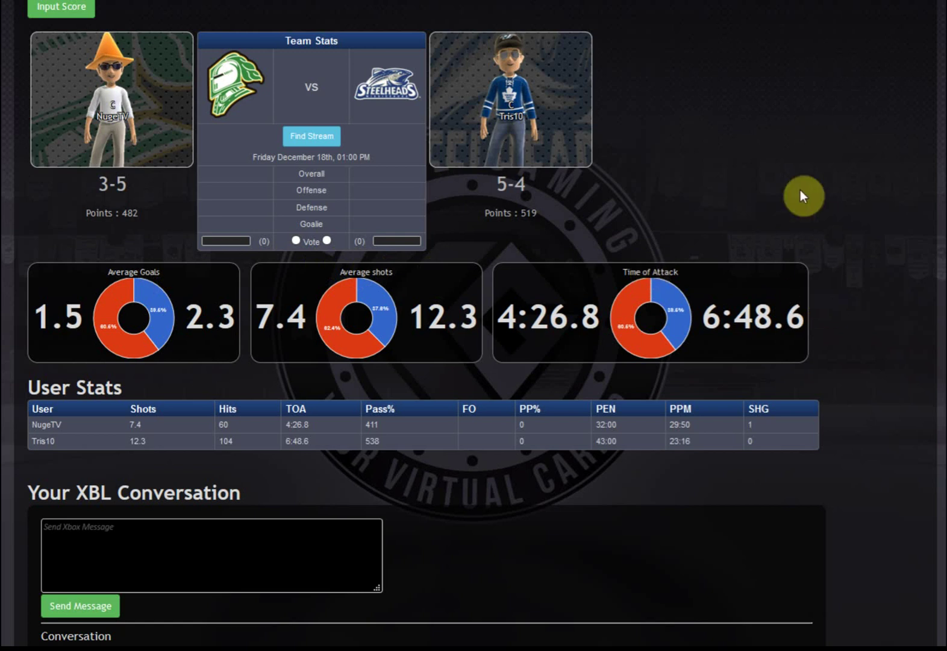
{"action": "left_click_drag", "start_coordinate": [10, 431], "coordinate": [480, 432]}
{"action": "left_click", "coordinate": [480, 432]}
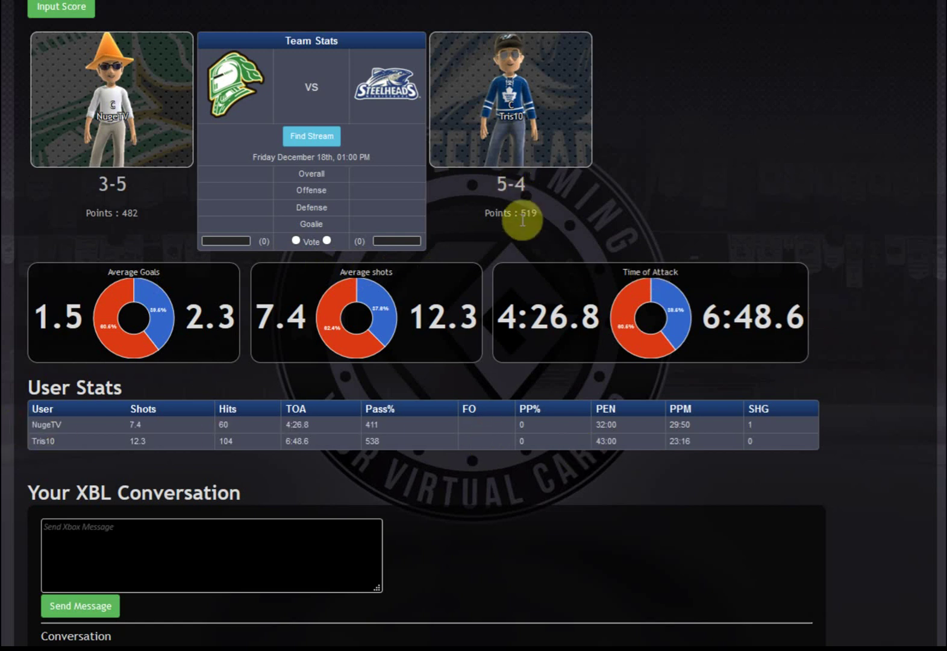
{"action": "scroll", "coordinate": [559, 237], "scroll_direction": "down", "scroll_amount": 3}
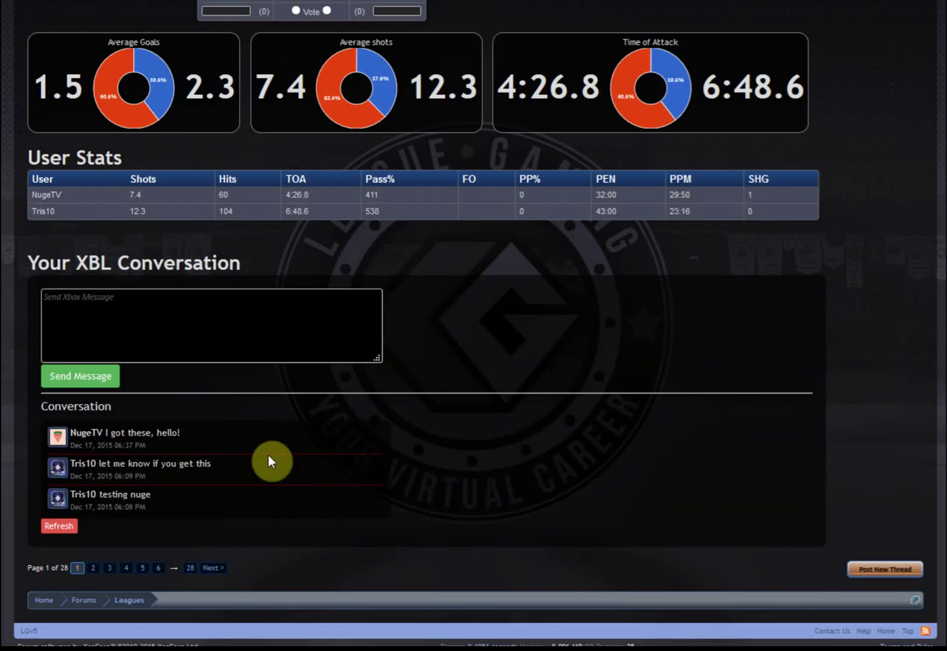
{"action": "scroll", "coordinate": [197, 349], "scroll_direction": "up", "scroll_amount": 4}
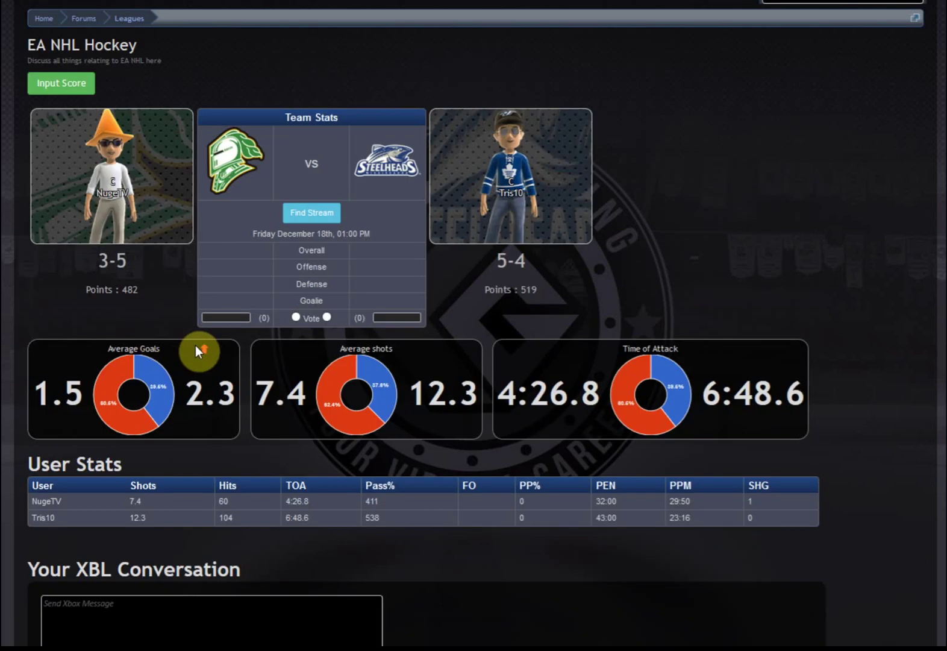
{"action": "scroll", "coordinate": [197, 348], "scroll_direction": "down", "scroll_amount": 4}
{"action": "scroll", "coordinate": [241, 266], "scroll_direction": "down", "scroll_amount": 1}
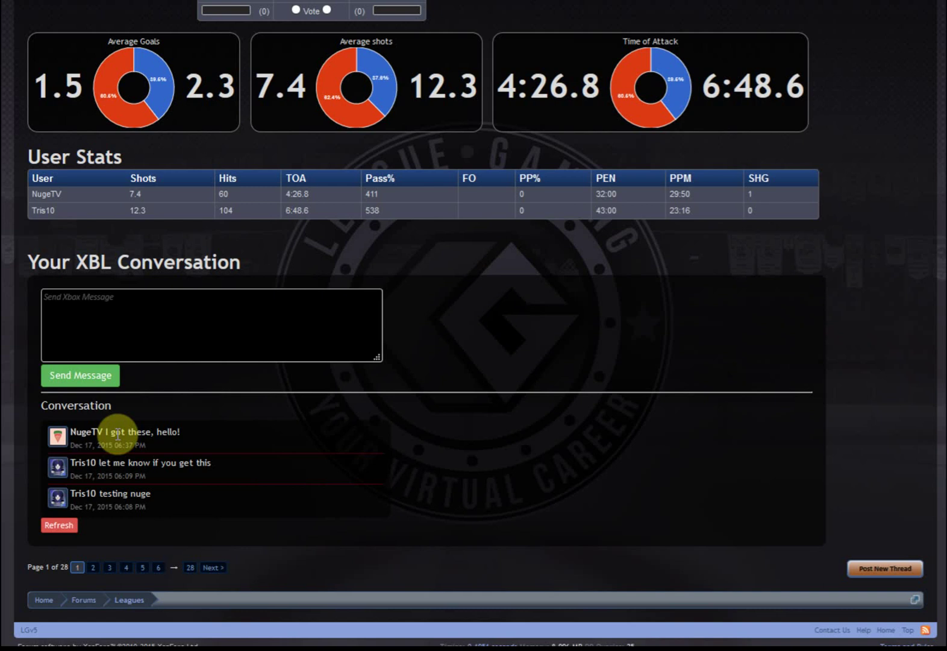
{"action": "scroll", "coordinate": [118, 433], "scroll_direction": "up", "scroll_amount": 2}
{"action": "scroll", "coordinate": [140, 407], "scroll_direction": "down", "scroll_amount": 2}
{"action": "left_click", "coordinate": [160, 360]}
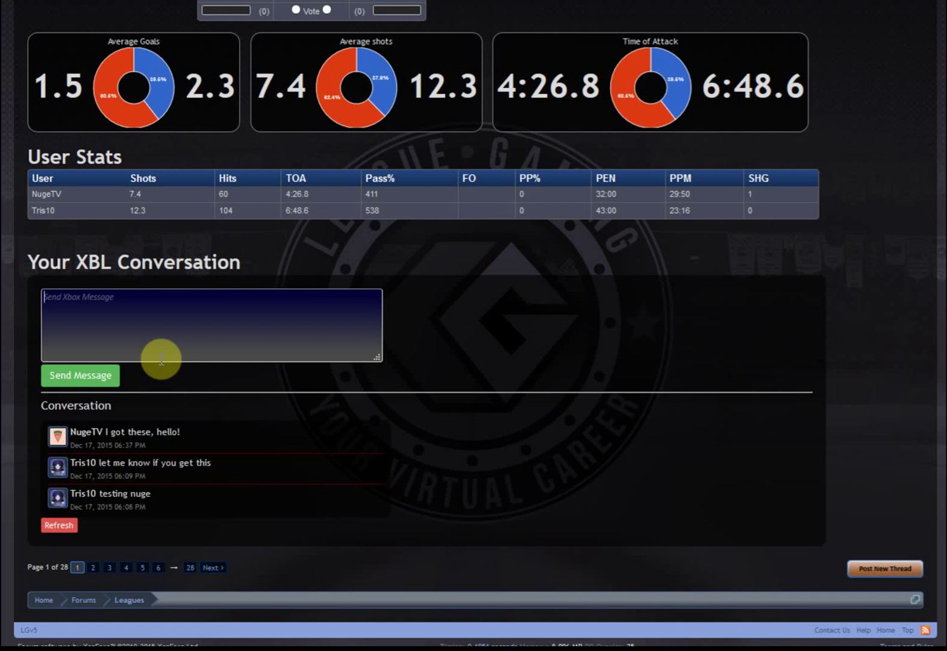
{"action": "scroll", "coordinate": [546, 436], "scroll_direction": "up", "scroll_amount": 5}
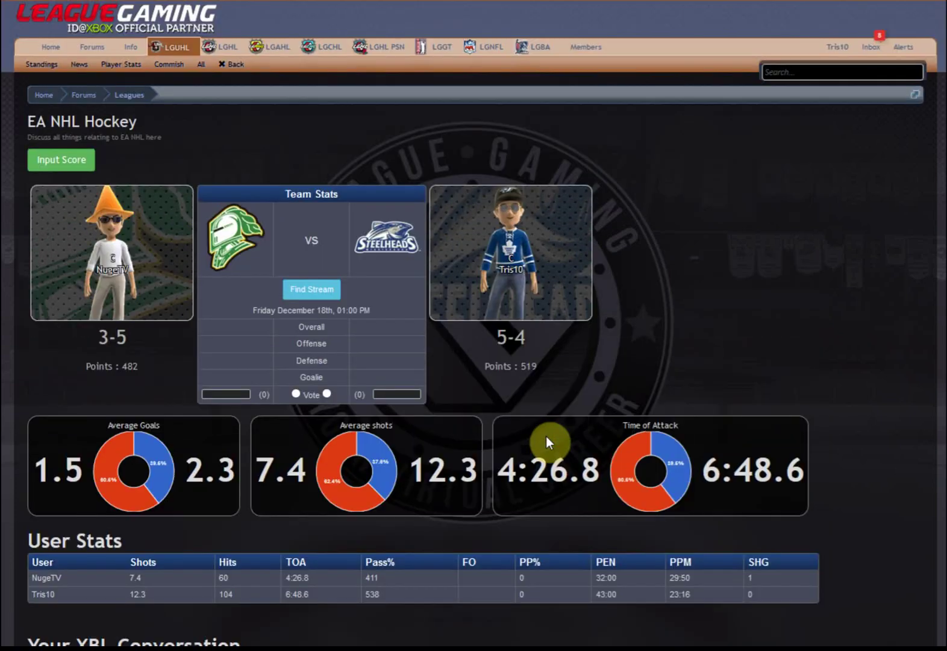
- Go back to the game list and begin score input for the pending December 18 game
{"action": "left_click", "coordinate": [233, 64]}
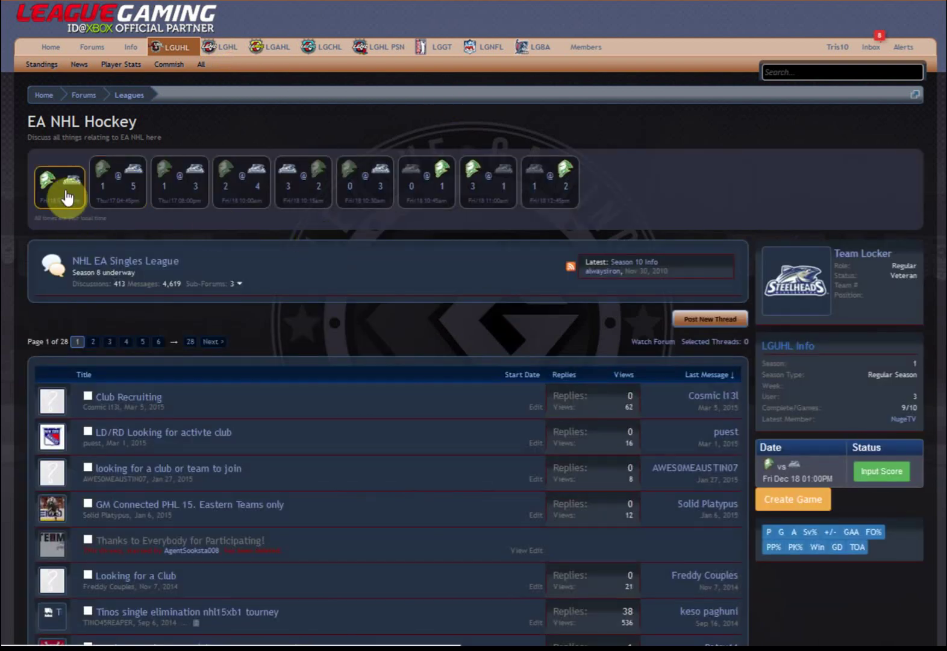
{"action": "left_click", "coordinate": [63, 205]}
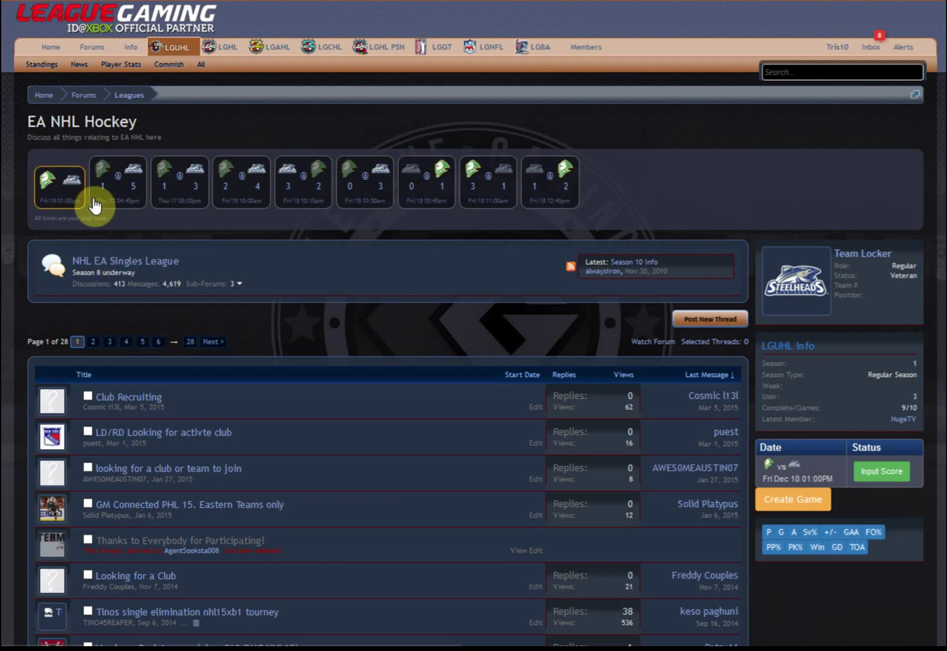
{"action": "left_click", "coordinate": [70, 202]}
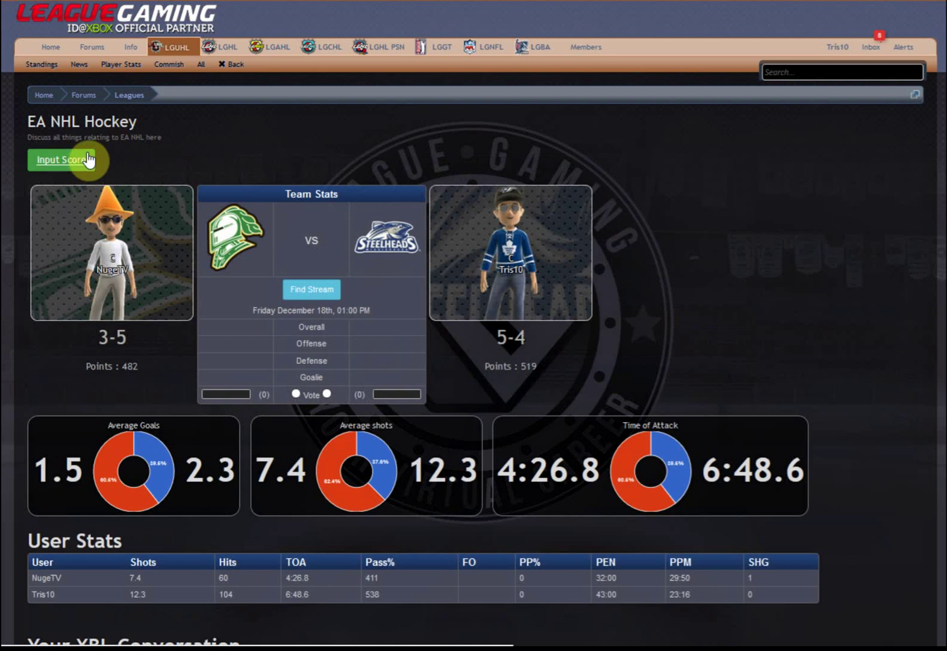
{"action": "left_click", "coordinate": [87, 159]}
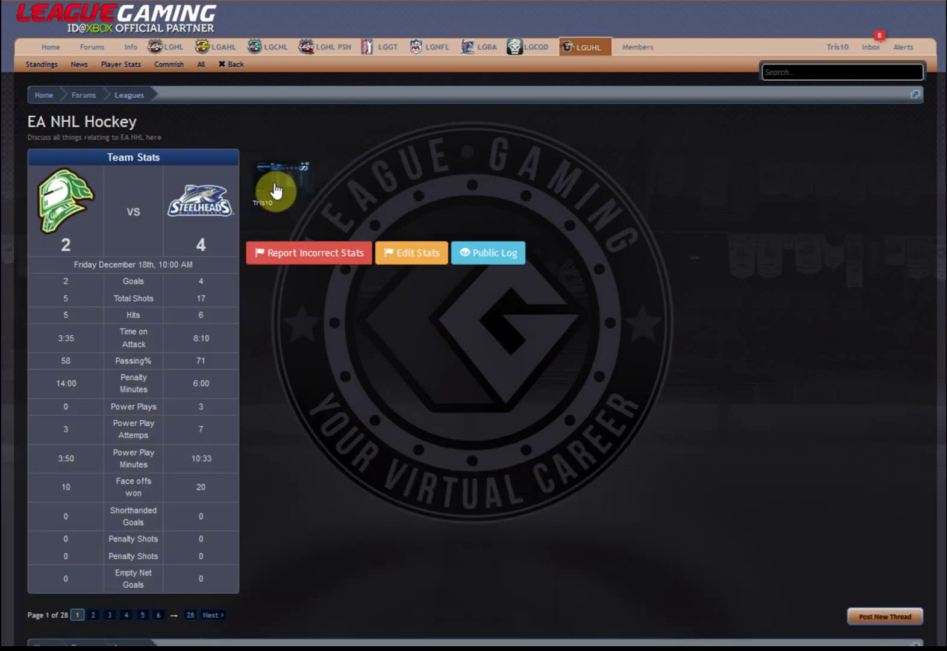
- Choose the home player, upload the end-of-game stats screenshot, and acknowledge the saved confirmation
{"action": "left_click", "coordinate": [275, 188]}
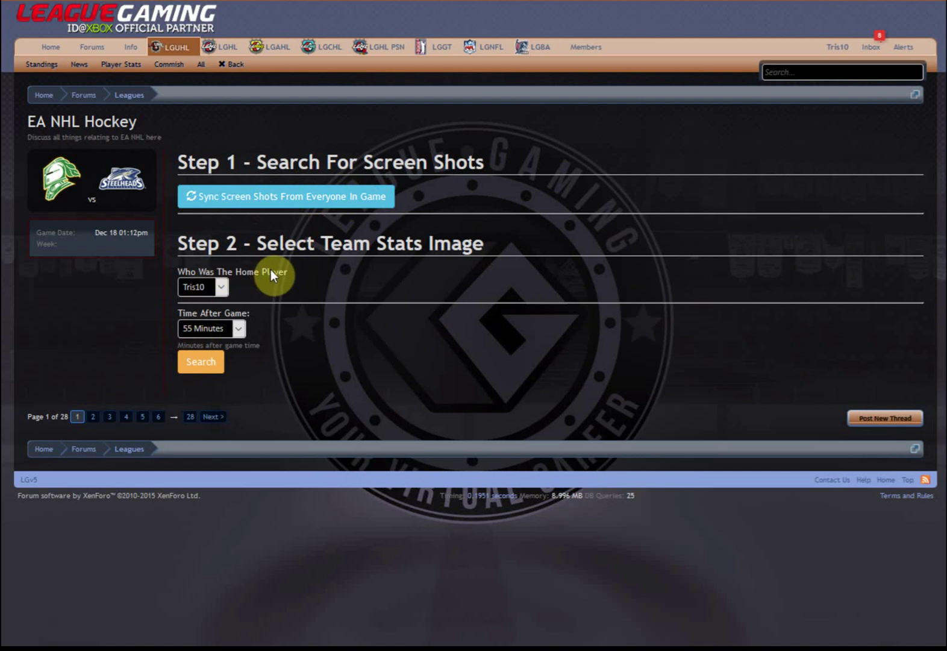
{"action": "left_click", "coordinate": [216, 282]}
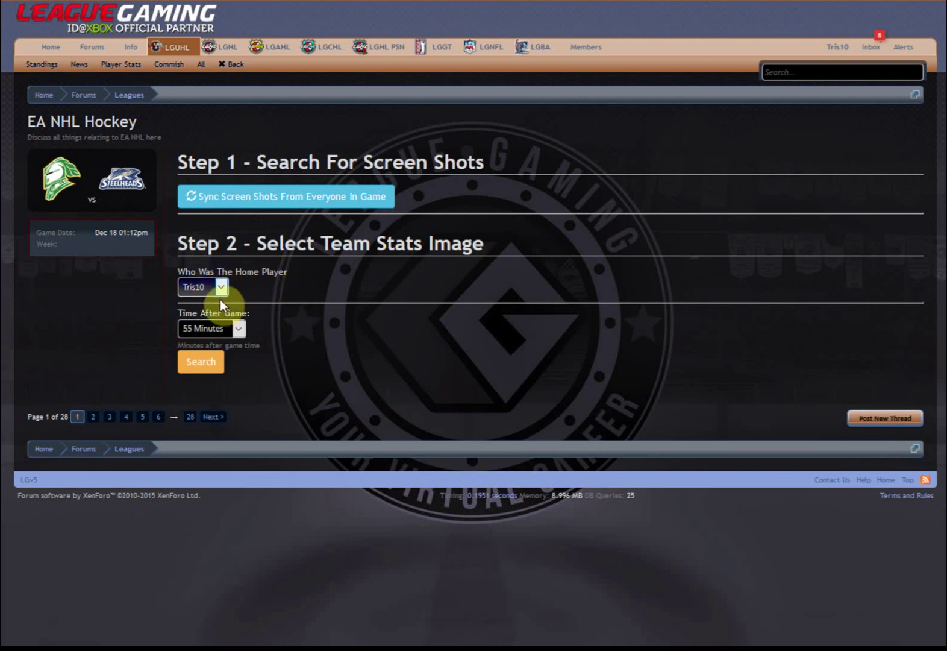
{"action": "left_click", "coordinate": [249, 283]}
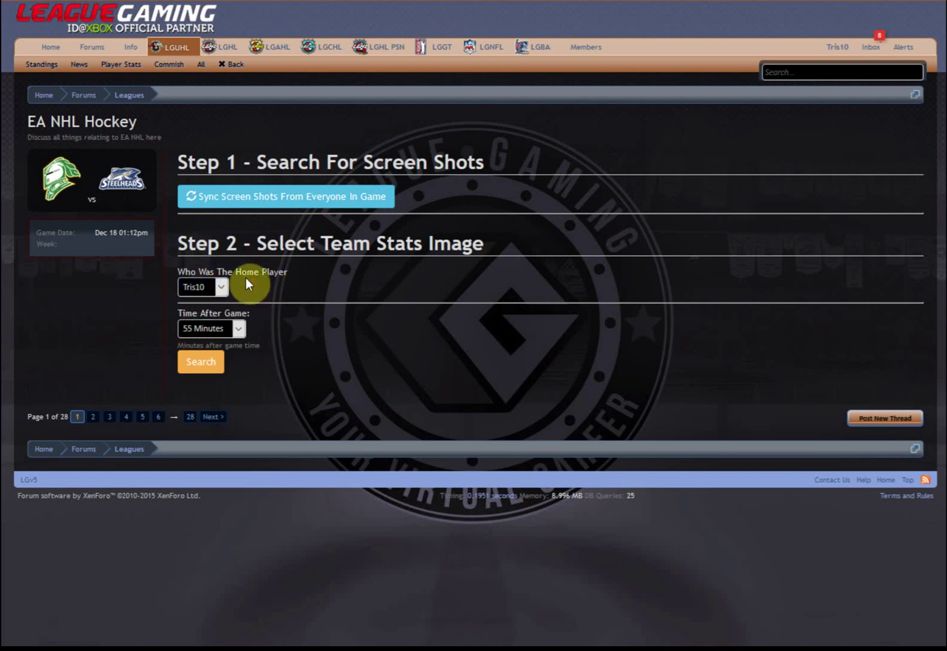
{"action": "left_click", "coordinate": [211, 289]}
{"action": "left_click", "coordinate": [200, 362]}
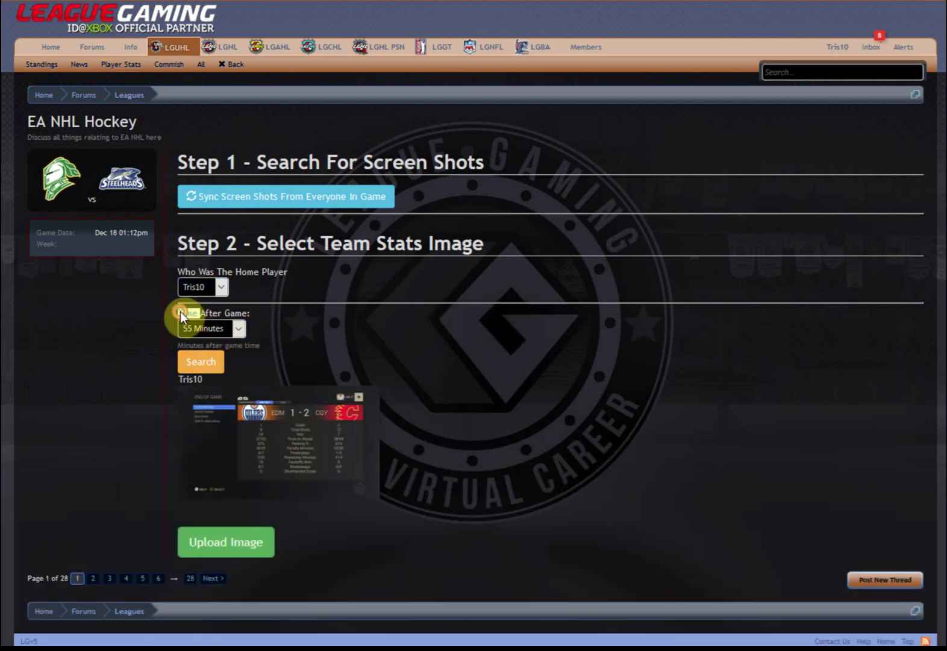
{"action": "left_click", "coordinate": [209, 329]}
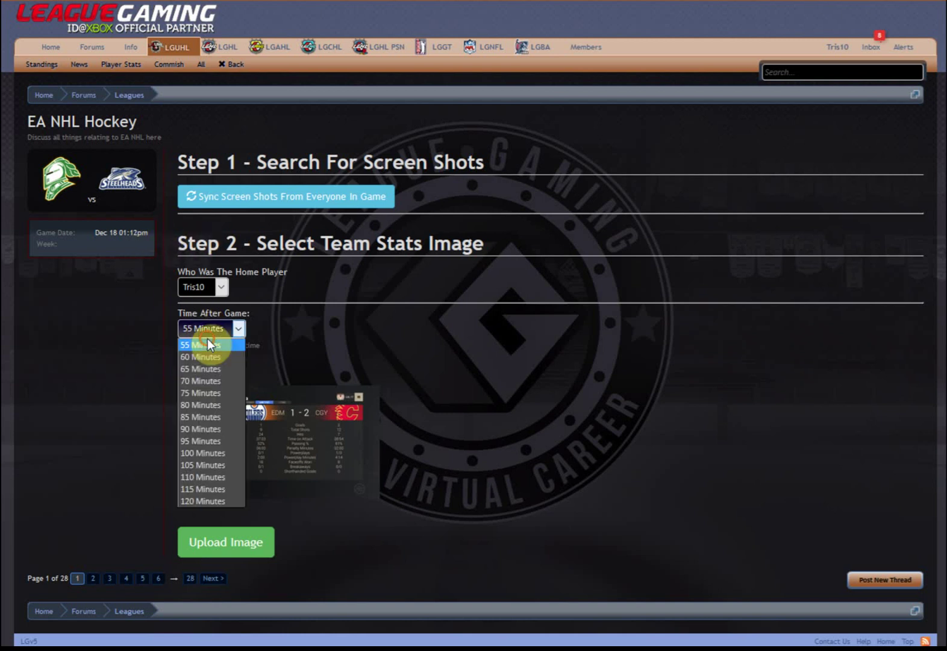
{"action": "left_click", "coordinate": [286, 436]}
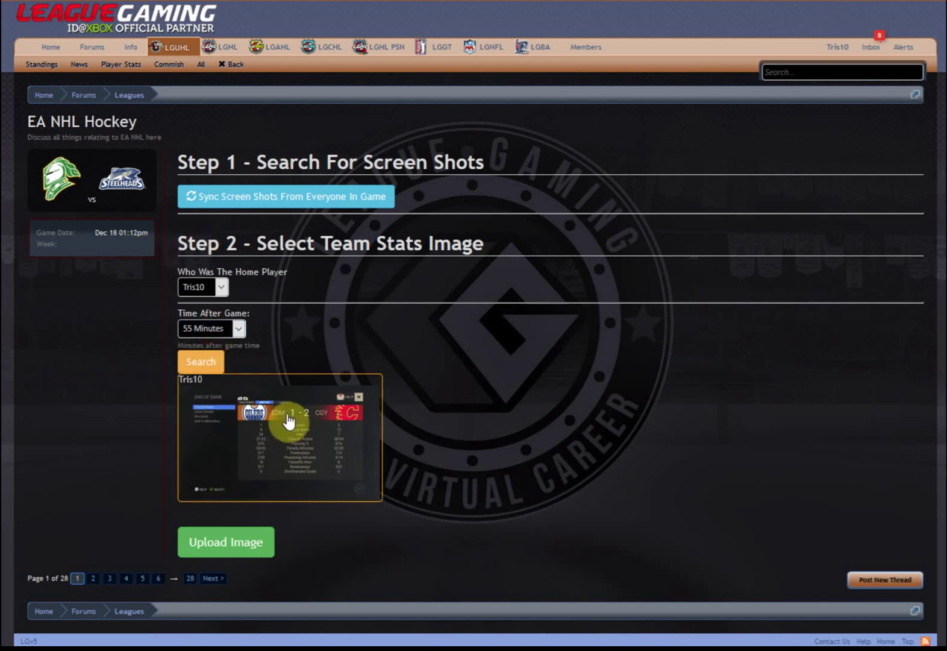
{"action": "left_click", "coordinate": [215, 549]}
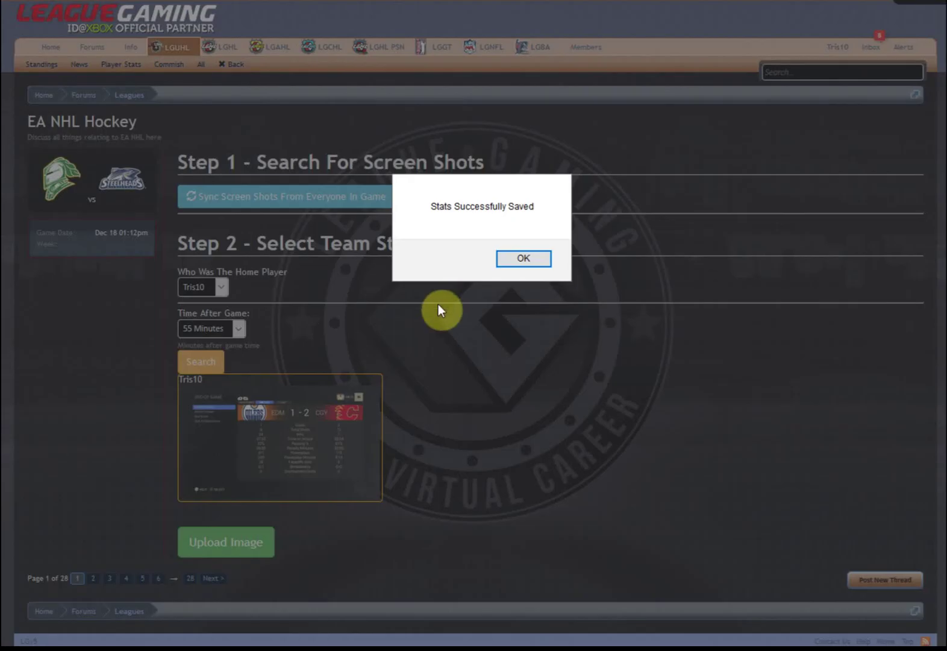
{"action": "left_click", "coordinate": [535, 260]}
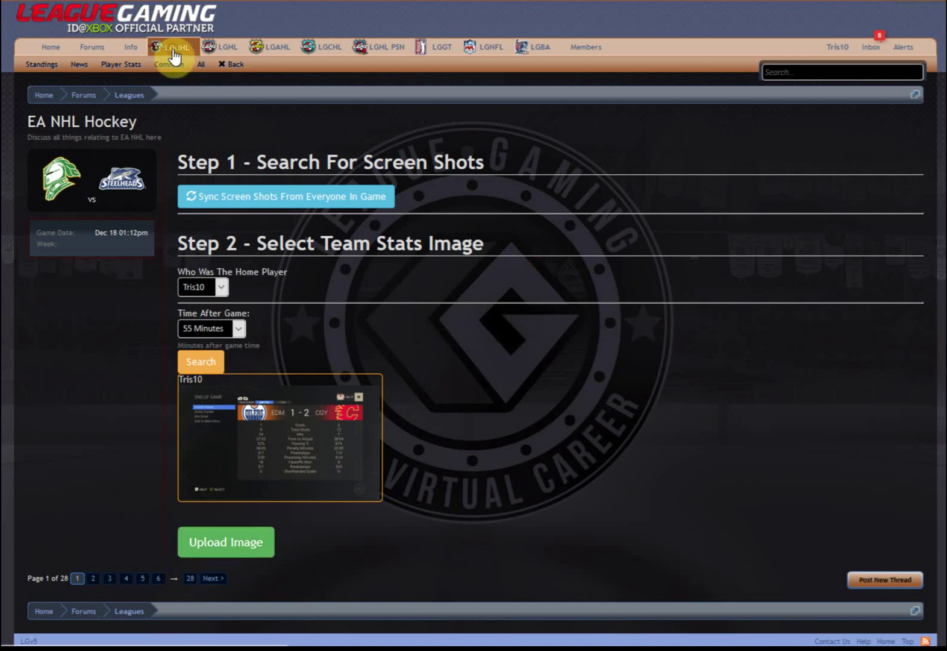
- Open the recorded 1-2 game and view its enlarged stats screenshot
{"action": "left_click", "coordinate": [238, 65]}
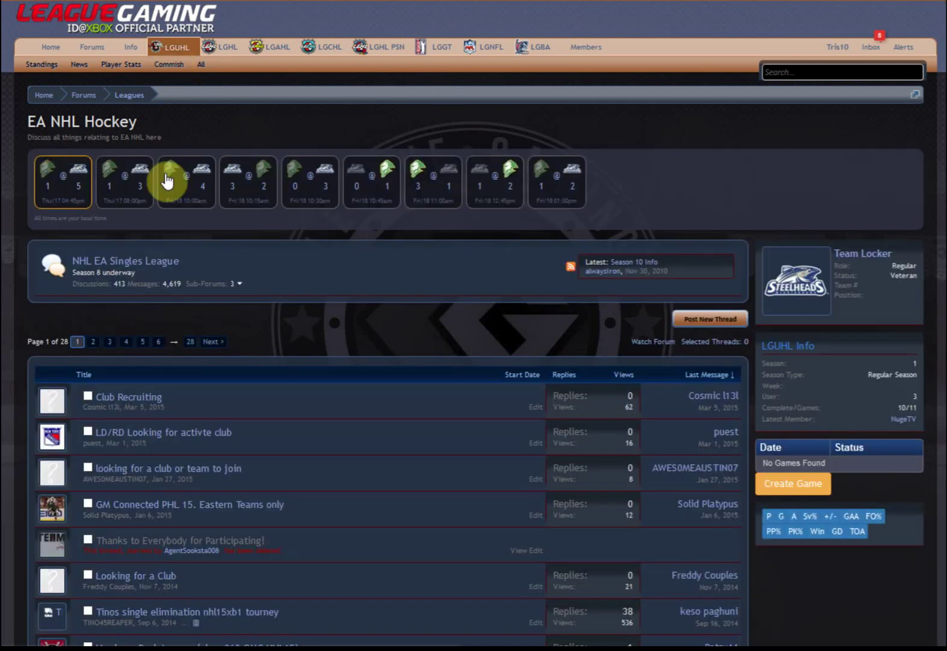
{"action": "left_click", "coordinate": [567, 196]}
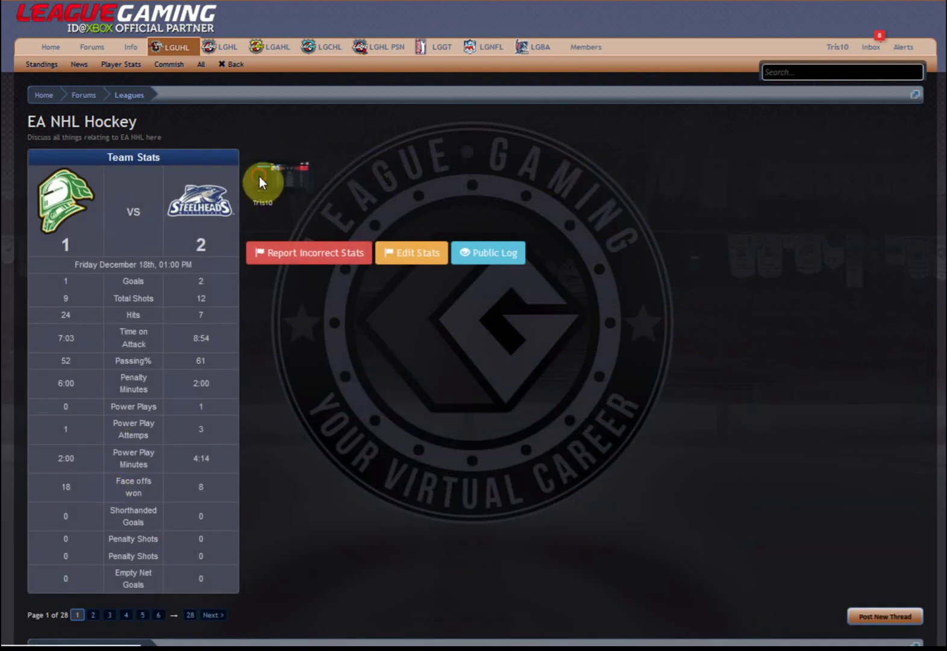
{"action": "left_click", "coordinate": [260, 178]}
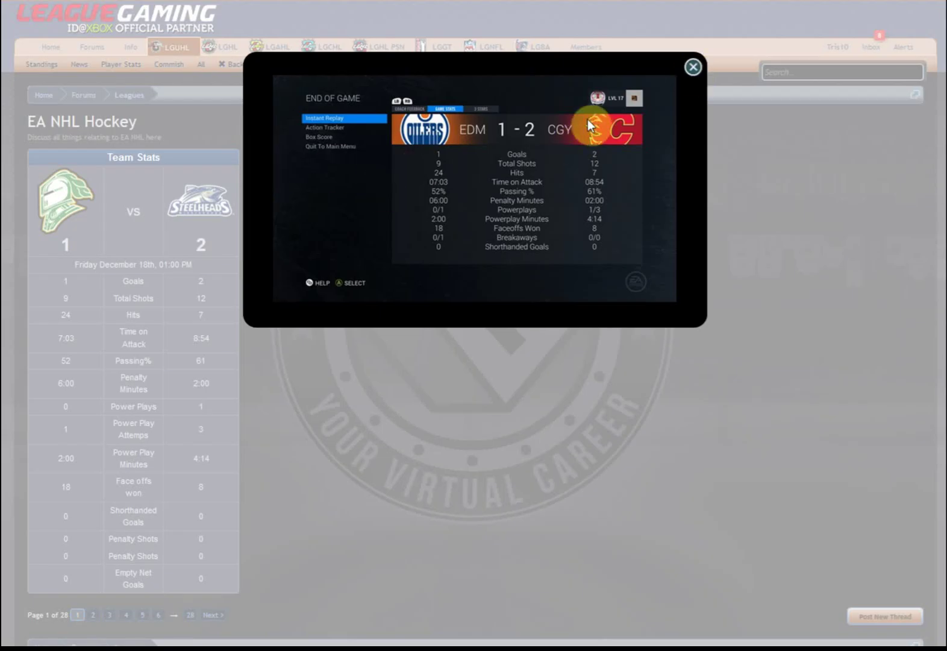
{"action": "left_click", "coordinate": [693, 68]}
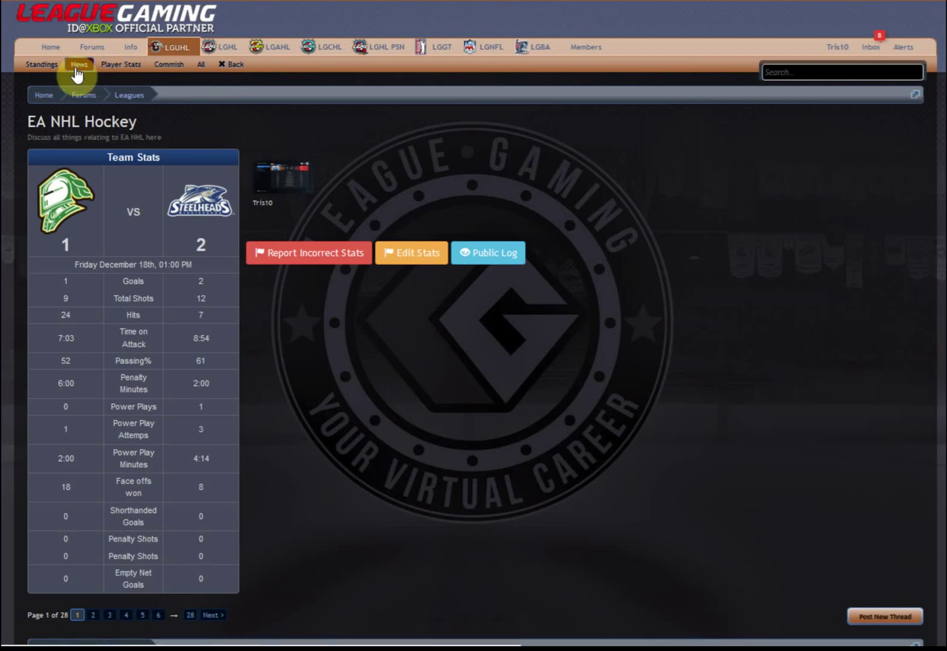
- Check the league standings and open first-place Mississauga Steel Heads' page
{"action": "left_click", "coordinate": [37, 68]}
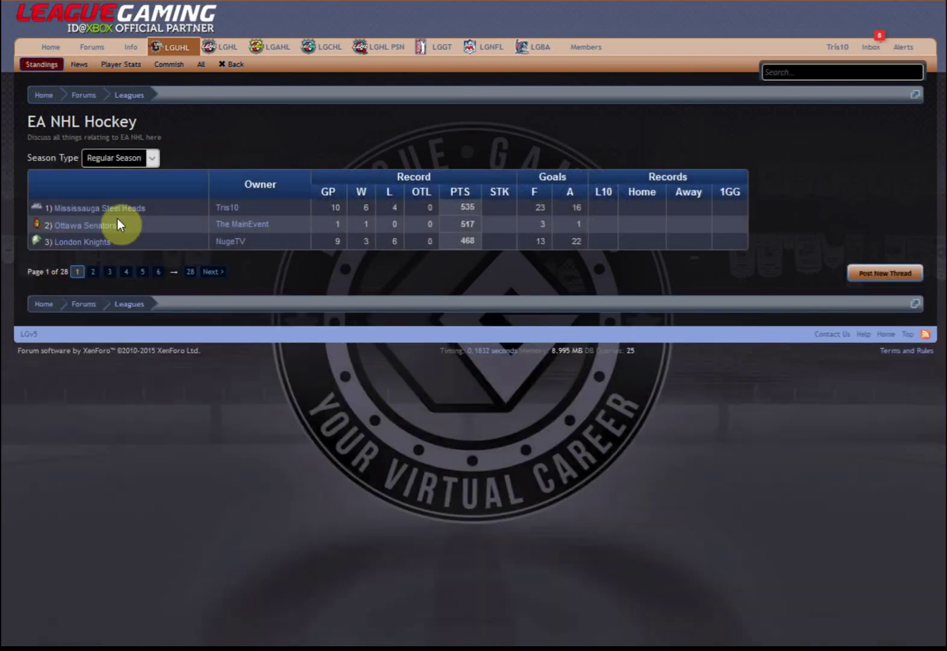
{"action": "left_click", "coordinate": [84, 211]}
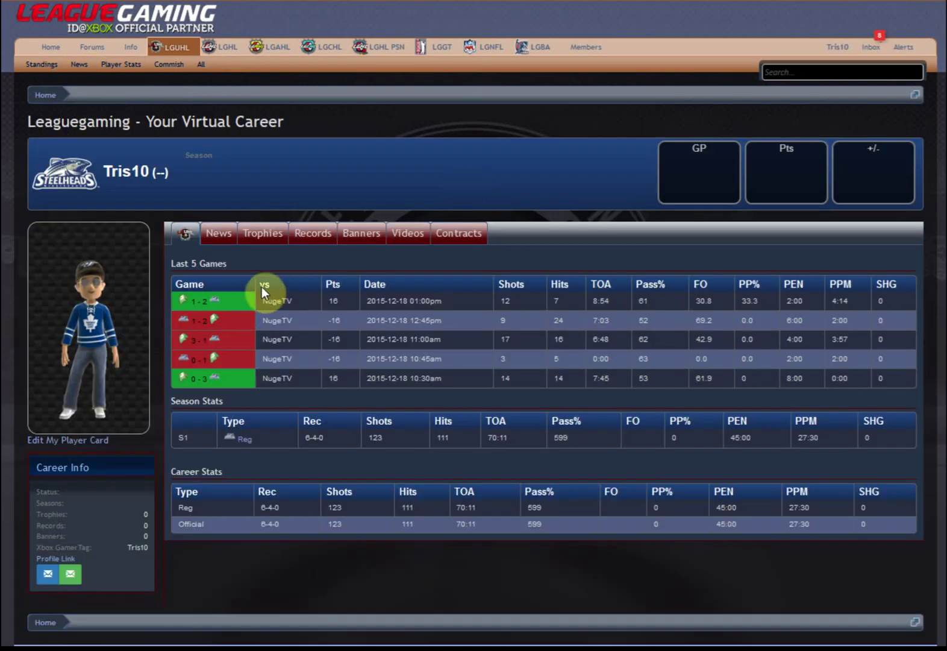
{"action": "left_click", "coordinate": [205, 300]}
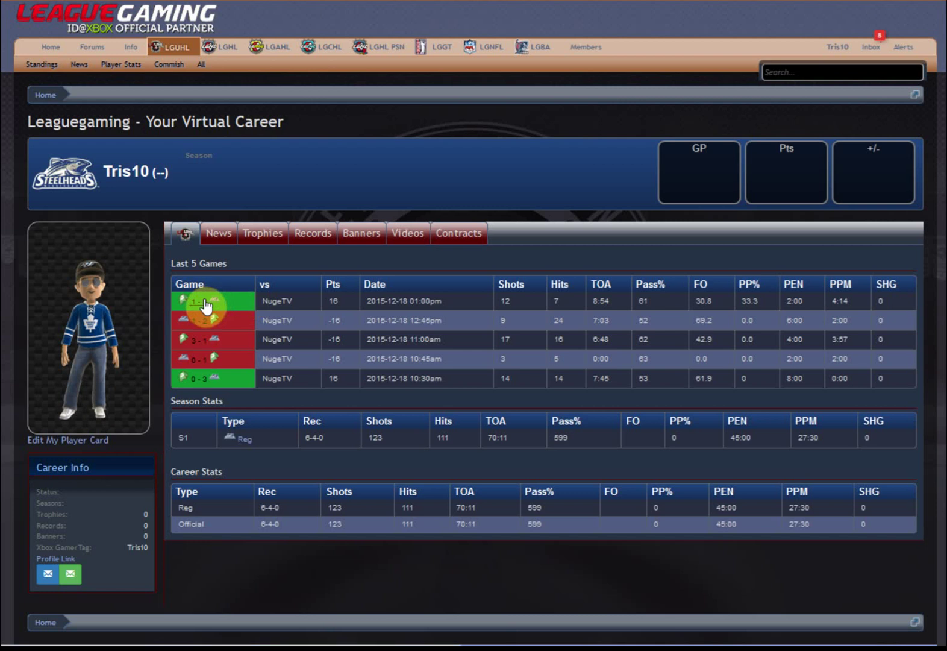